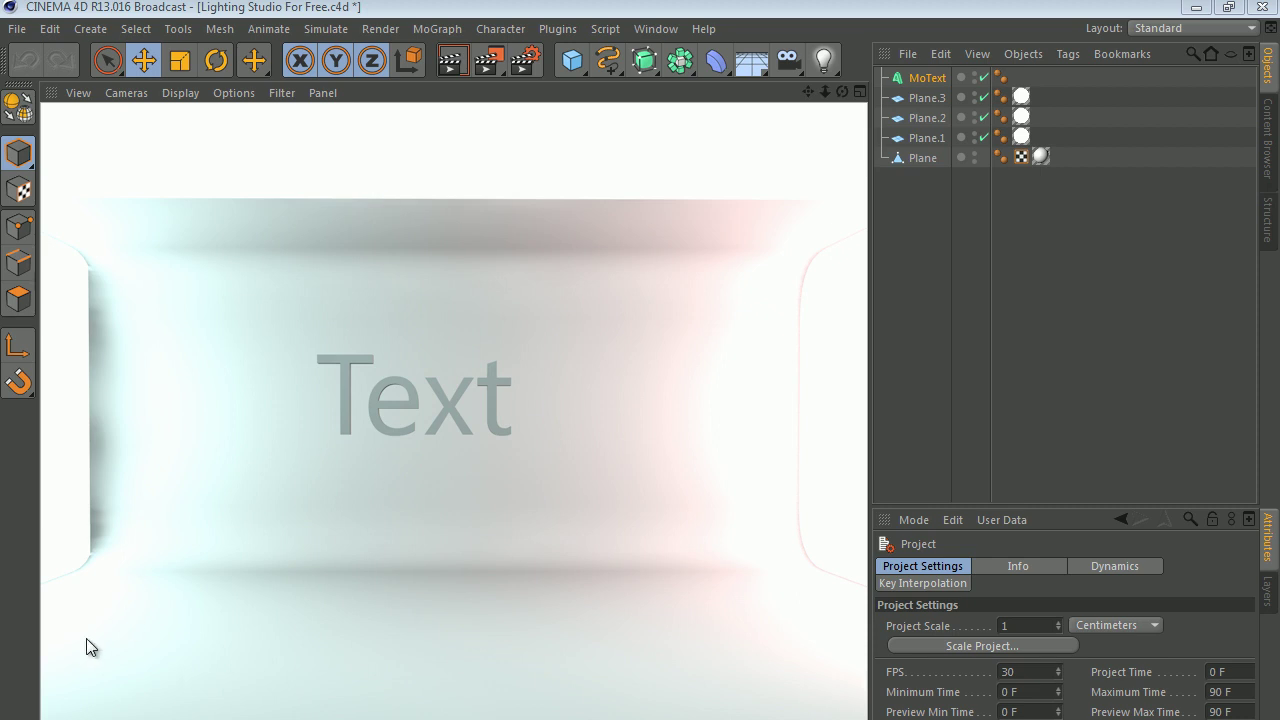
In Render Settings' Irradiance Cache, set Stochastic Samples to Medium.
{"action": "left_click", "coordinate": [524, 62]}
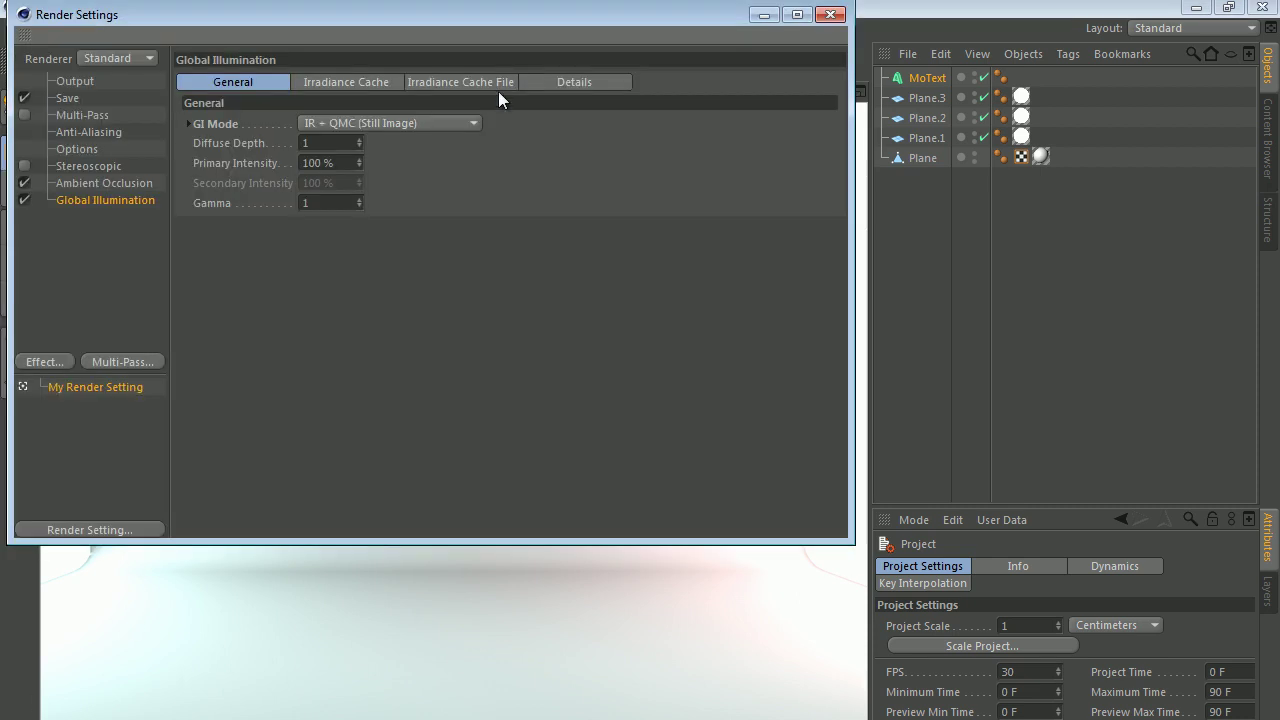
{"action": "left_click_drag", "start_coordinate": [330, 38], "coordinate": [471, 183]}
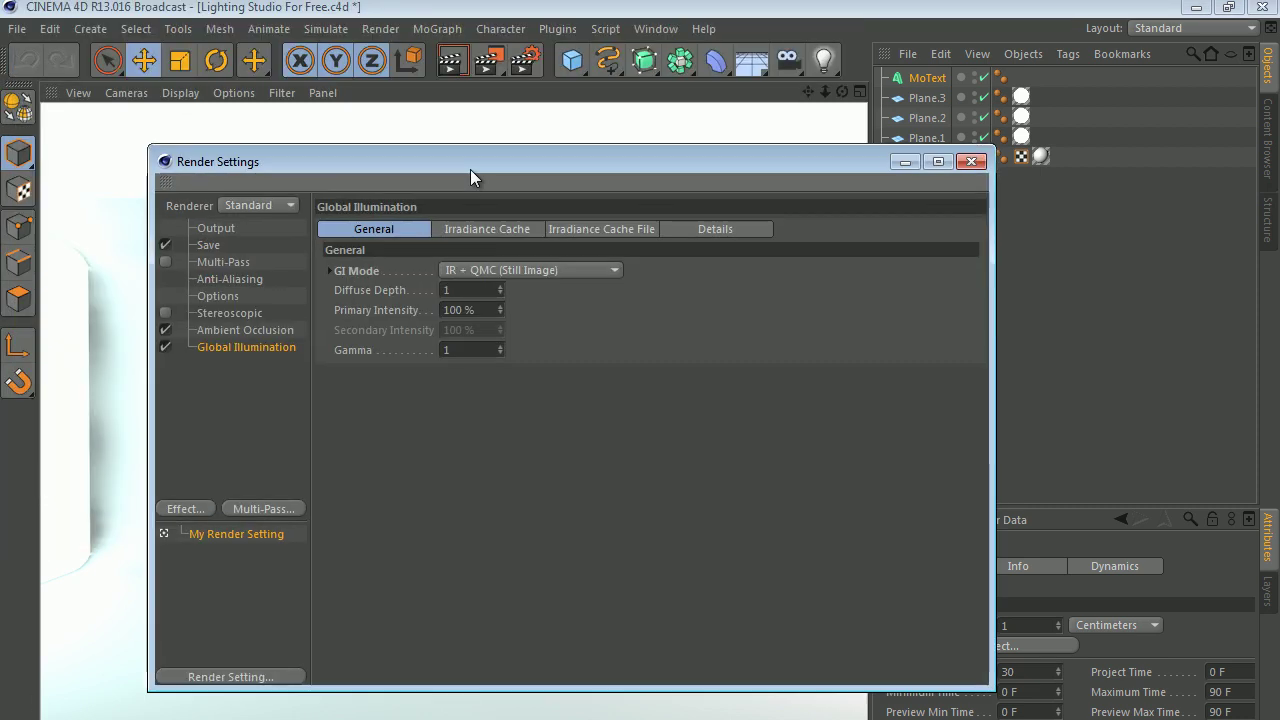
{"action": "left_click", "coordinate": [500, 231]}
{"action": "left_click", "coordinate": [485, 270]}
{"action": "left_click", "coordinate": [492, 362]}
{"action": "left_click", "coordinate": [486, 272]}
{"action": "left_click", "coordinate": [483, 348]}
Set Record Density and Smoothing to Medium, then close Render Settings.
{"action": "left_click", "coordinate": [501, 288]}
{"action": "left_click", "coordinate": [485, 369]}
{"action": "left_click", "coordinate": [482, 345]}
{"action": "left_click", "coordinate": [482, 345]}
{"action": "left_click", "coordinate": [492, 330]}
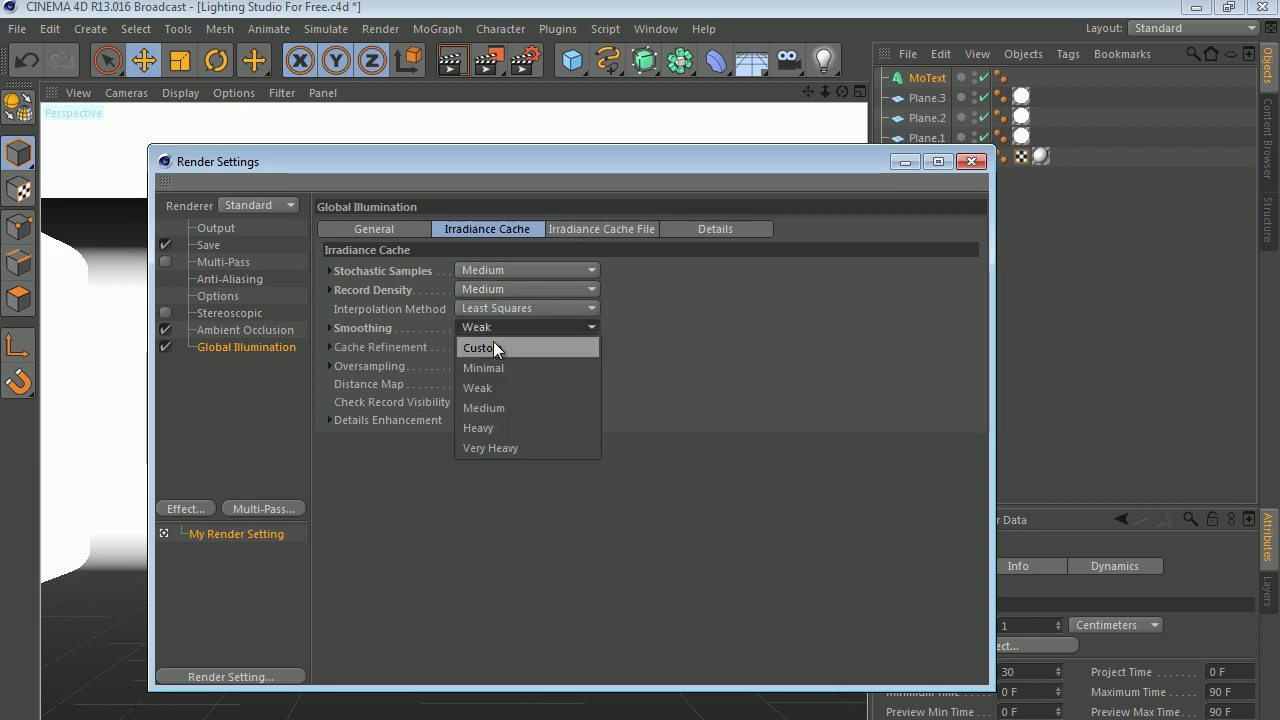
{"action": "left_click", "coordinate": [491, 408]}
{"action": "left_click", "coordinate": [970, 162]}
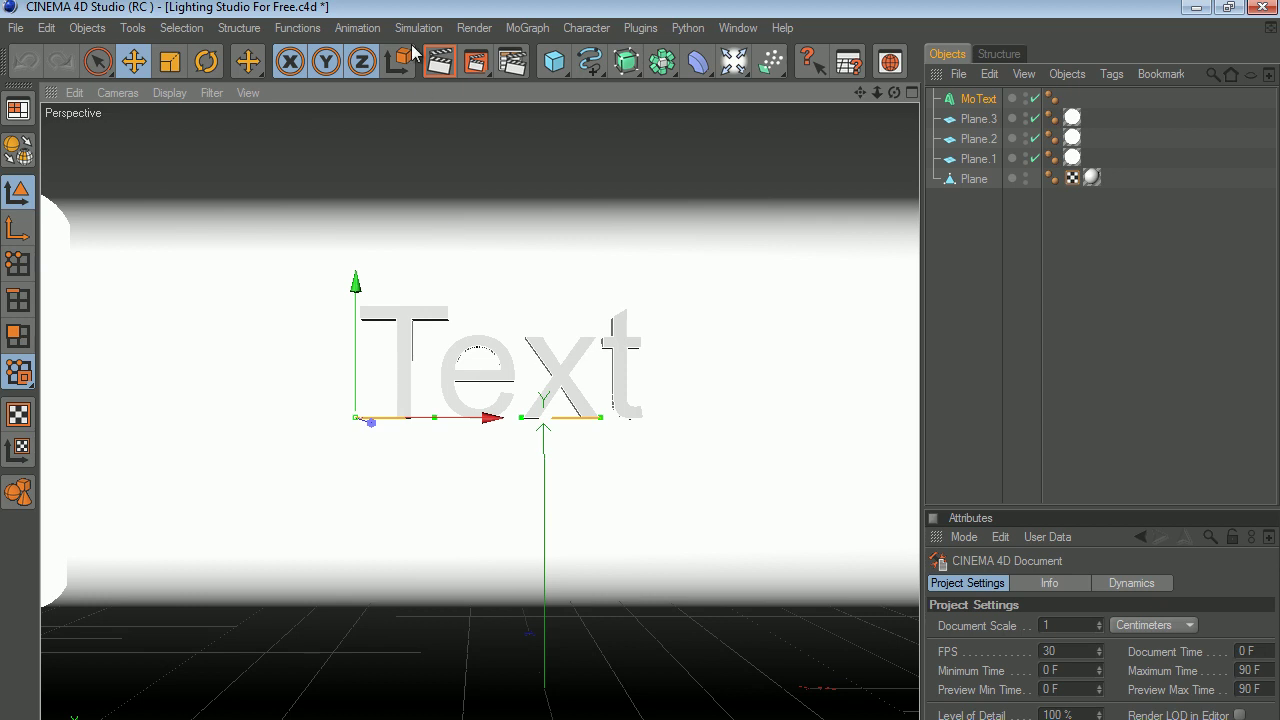
In R12's Global Illumination Irradiance Cache, set Stochastic Samples to Medium.
{"action": "left_click", "coordinate": [511, 62]}
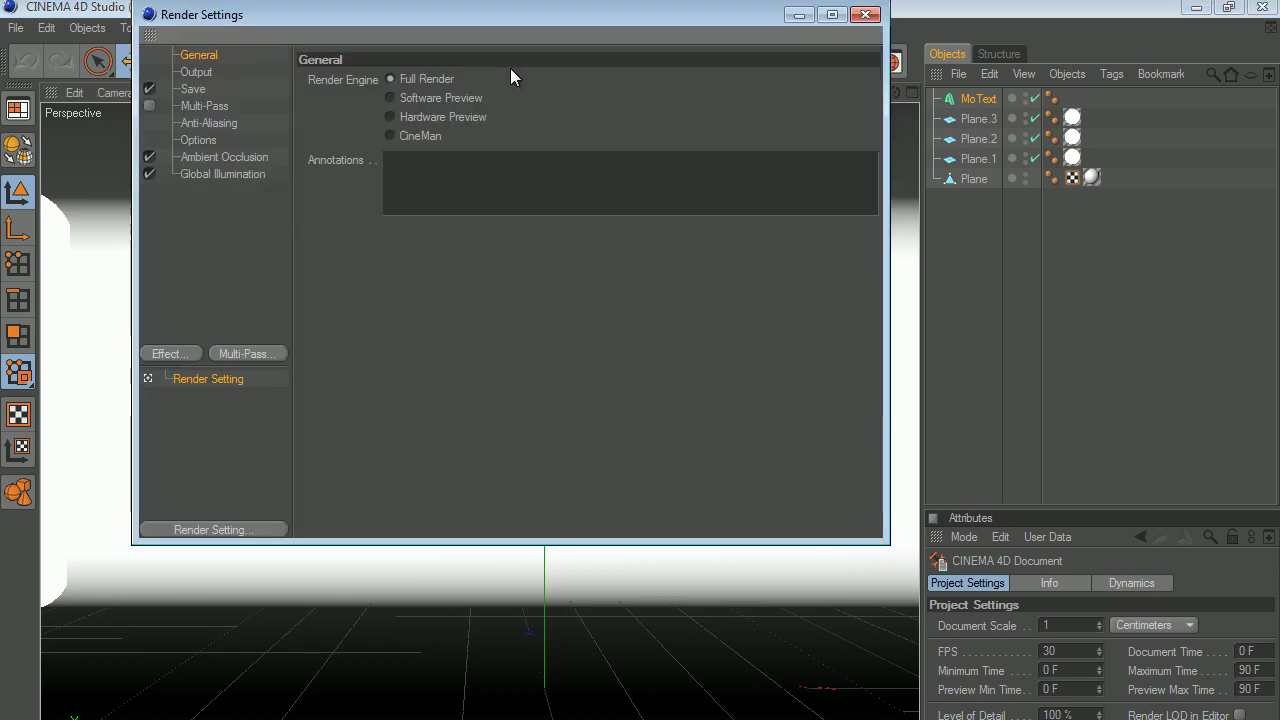
{"action": "left_click", "coordinate": [210, 163]}
{"action": "left_click", "coordinate": [216, 175]}
{"action": "left_click", "coordinate": [455, 120]}
{"action": "left_click", "coordinate": [467, 77]}
{"action": "left_click", "coordinate": [467, 77]}
{"action": "left_click", "coordinate": [466, 124]}
{"action": "left_click", "coordinate": [462, 197]}
Set Record Density and Smoothing to Medium, close Render Settings and select MoText.
{"action": "left_click", "coordinate": [474, 142]}
{"action": "left_click", "coordinate": [472, 214]}
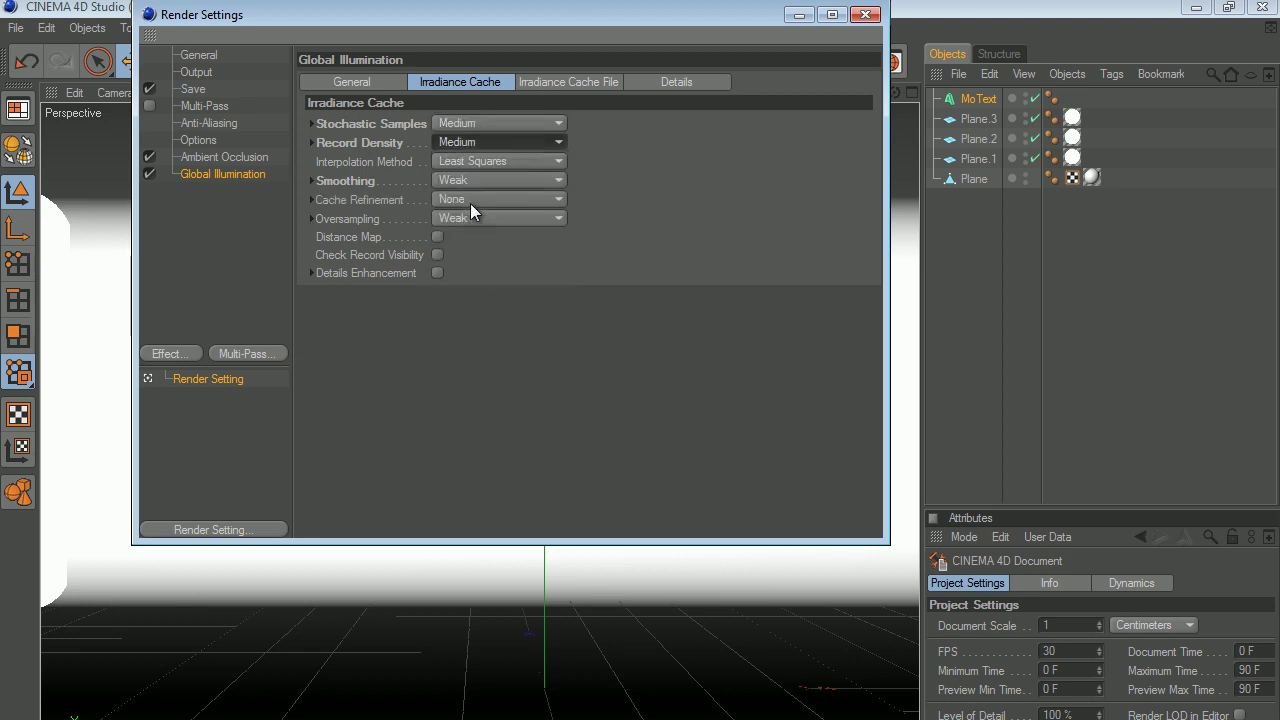
{"action": "left_click", "coordinate": [480, 178]}
{"action": "left_click", "coordinate": [480, 180]}
{"action": "left_click", "coordinate": [480, 180]}
{"action": "left_click", "coordinate": [480, 257]}
{"action": "left_click", "coordinate": [866, 14]}
{"action": "left_click", "coordinate": [958, 101]}
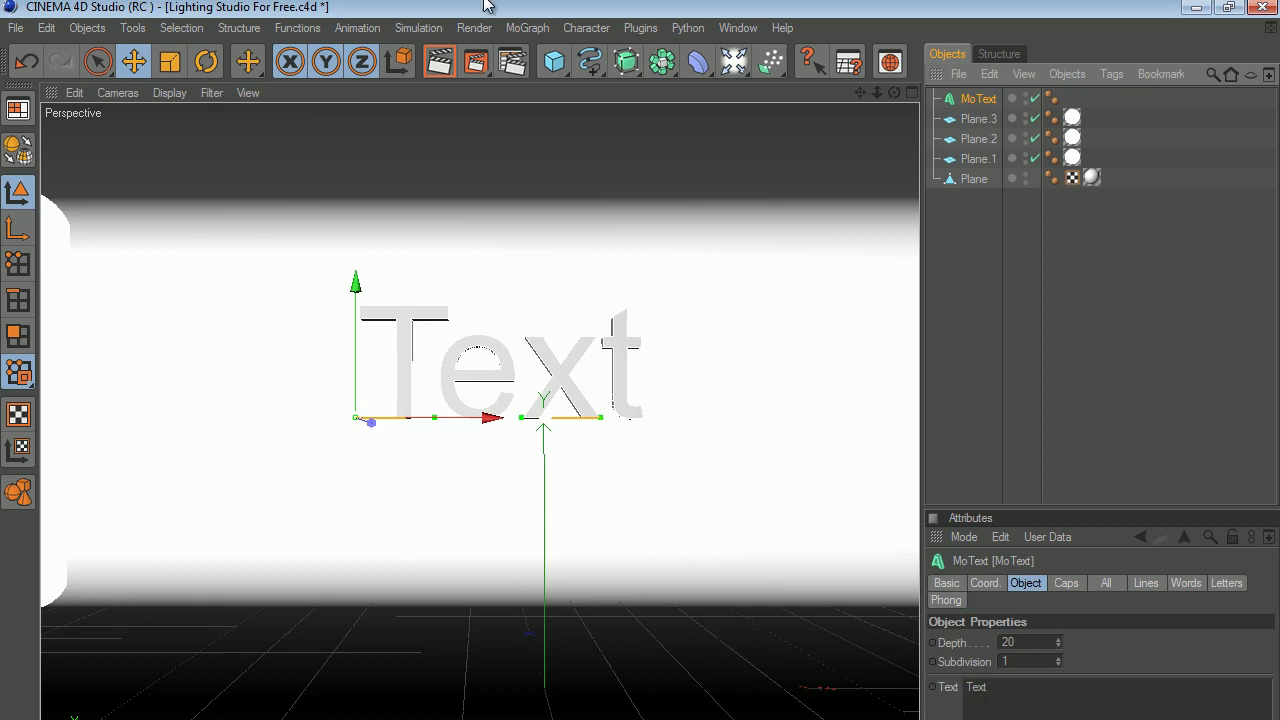
Render the R12 viewport of the Text scene using the Medium irradiance settings.
{"action": "left_click", "coordinate": [440, 62]}
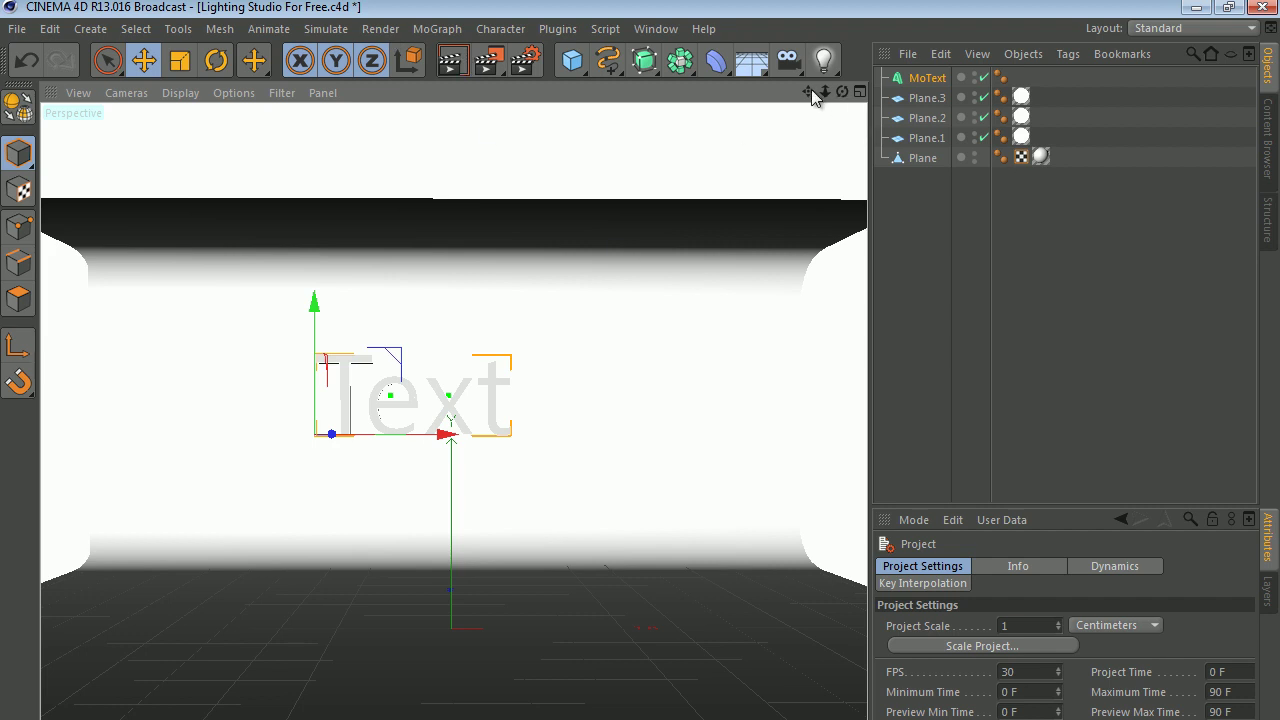
Zoom in, shift the Text right and lower in view, then render the viewport.
{"action": "left_click_drag", "start_coordinate": [812, 95], "coordinate": [706, 351]}
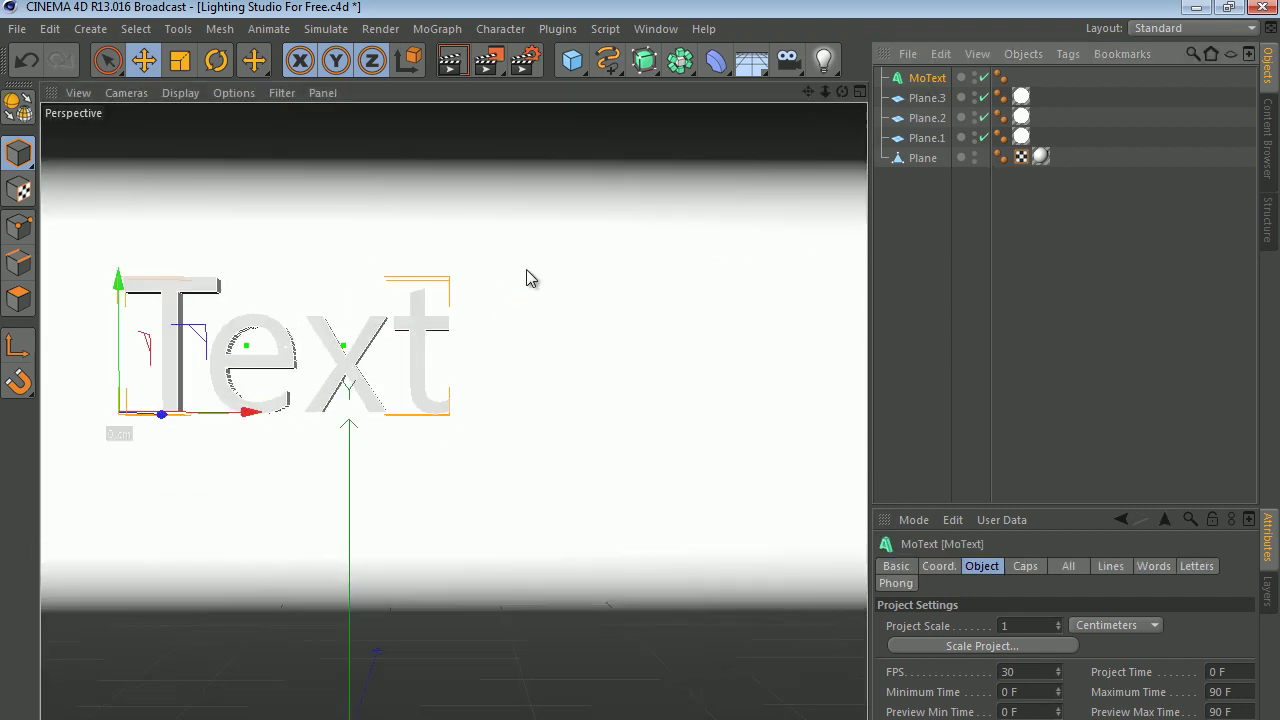
{"action": "left_click_drag", "start_coordinate": [199, 408], "coordinate": [345, 405]}
{"action": "left_click_drag", "start_coordinate": [289, 323], "coordinate": [289, 451]}
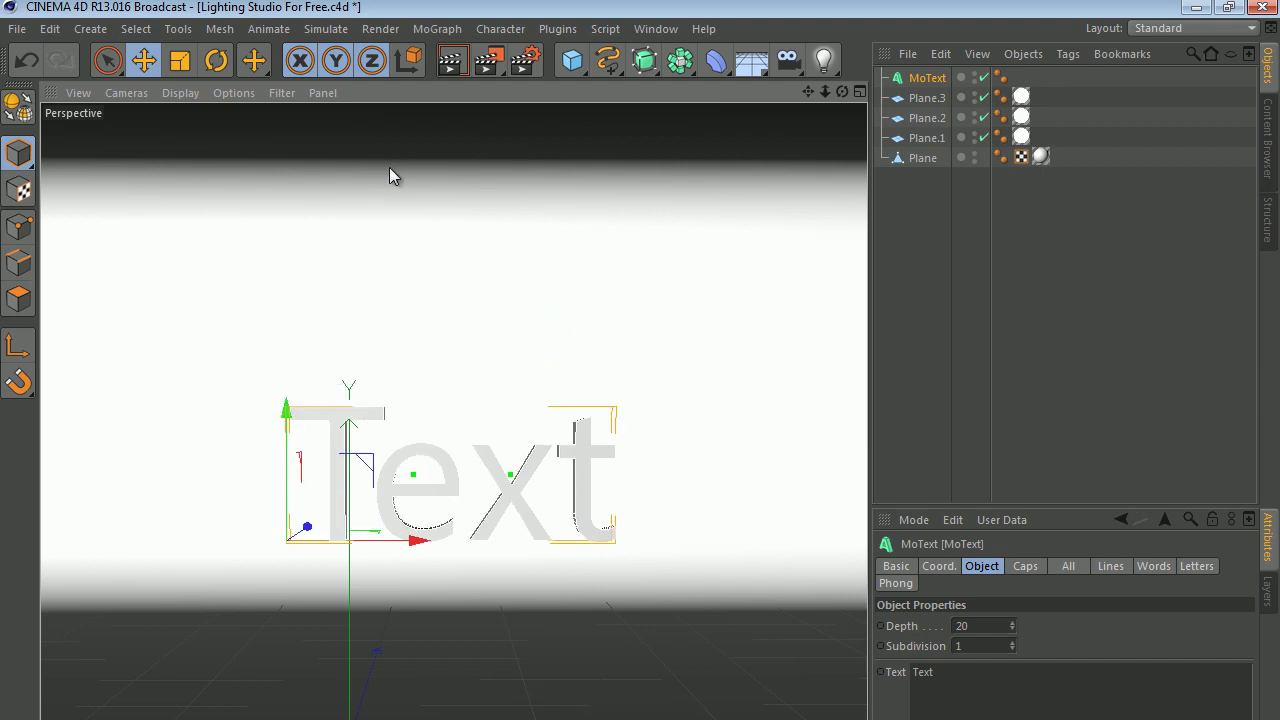
{"action": "left_click", "coordinate": [451, 63]}
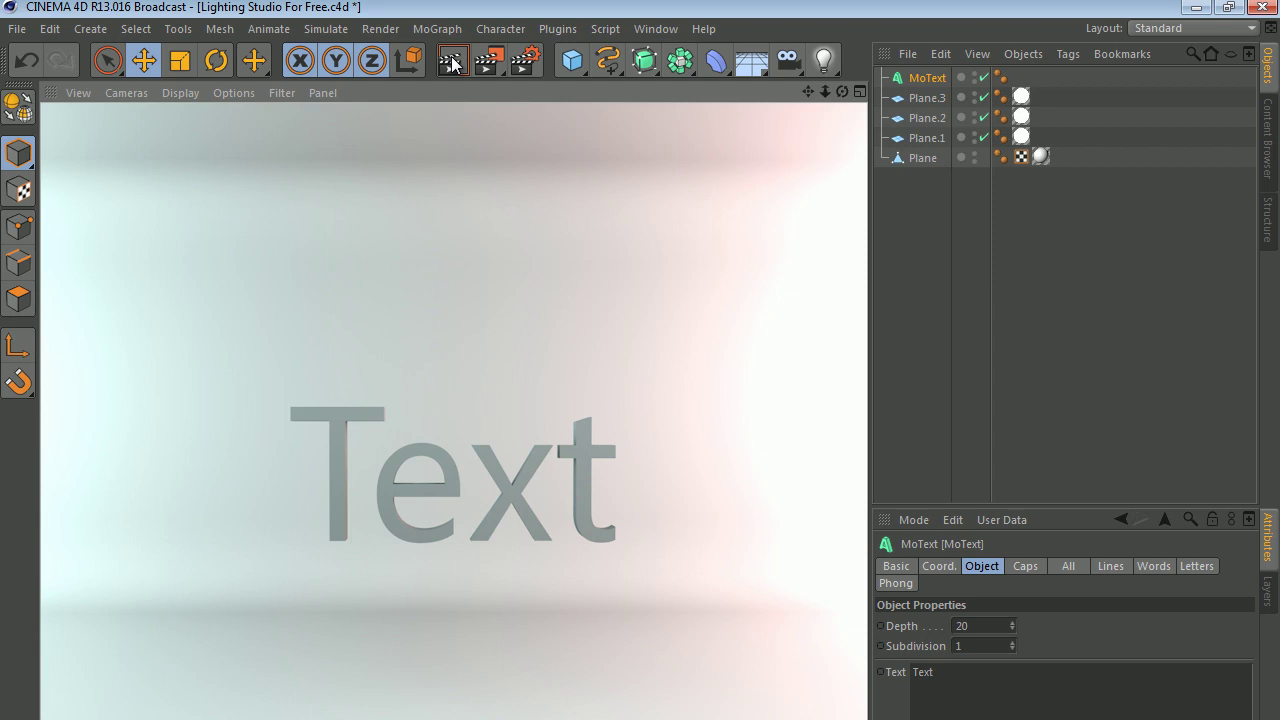
Set Stochastic Samples High, Record Density High (Details), Smoothing Heavy, and close Render Settings.
{"action": "left_click", "coordinate": [525, 62]}
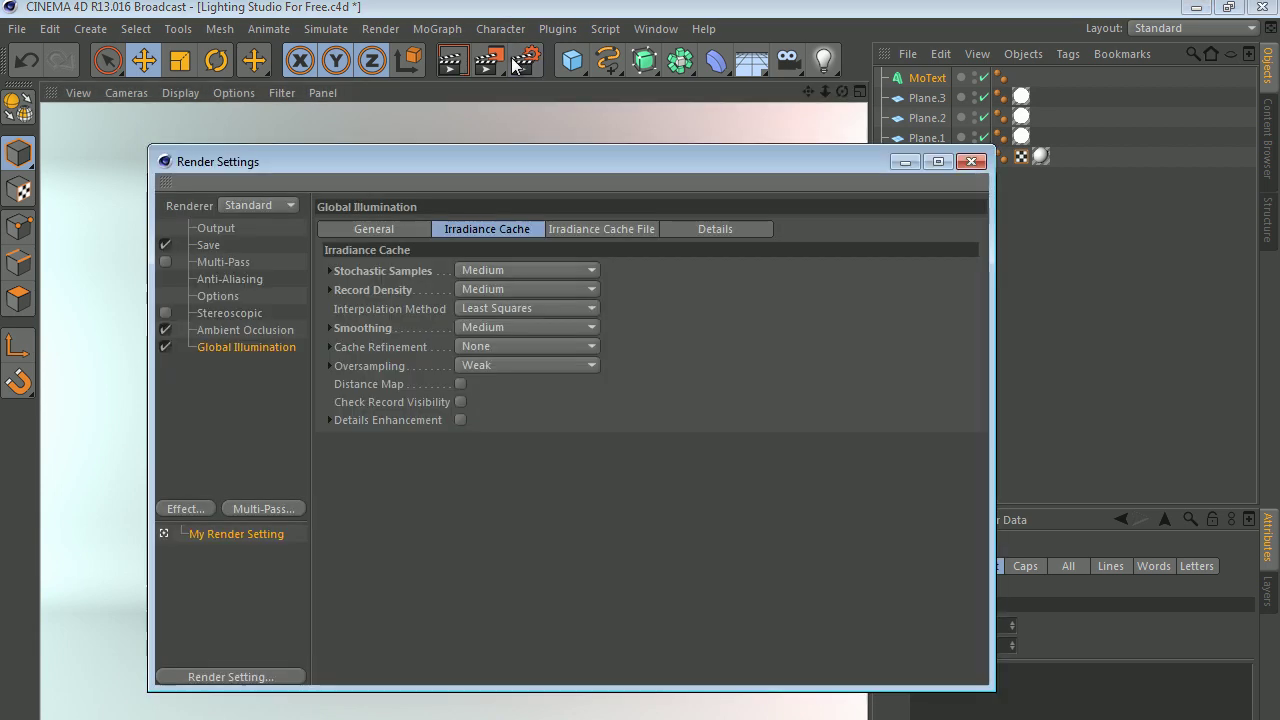
{"action": "left_click", "coordinate": [527, 265]}
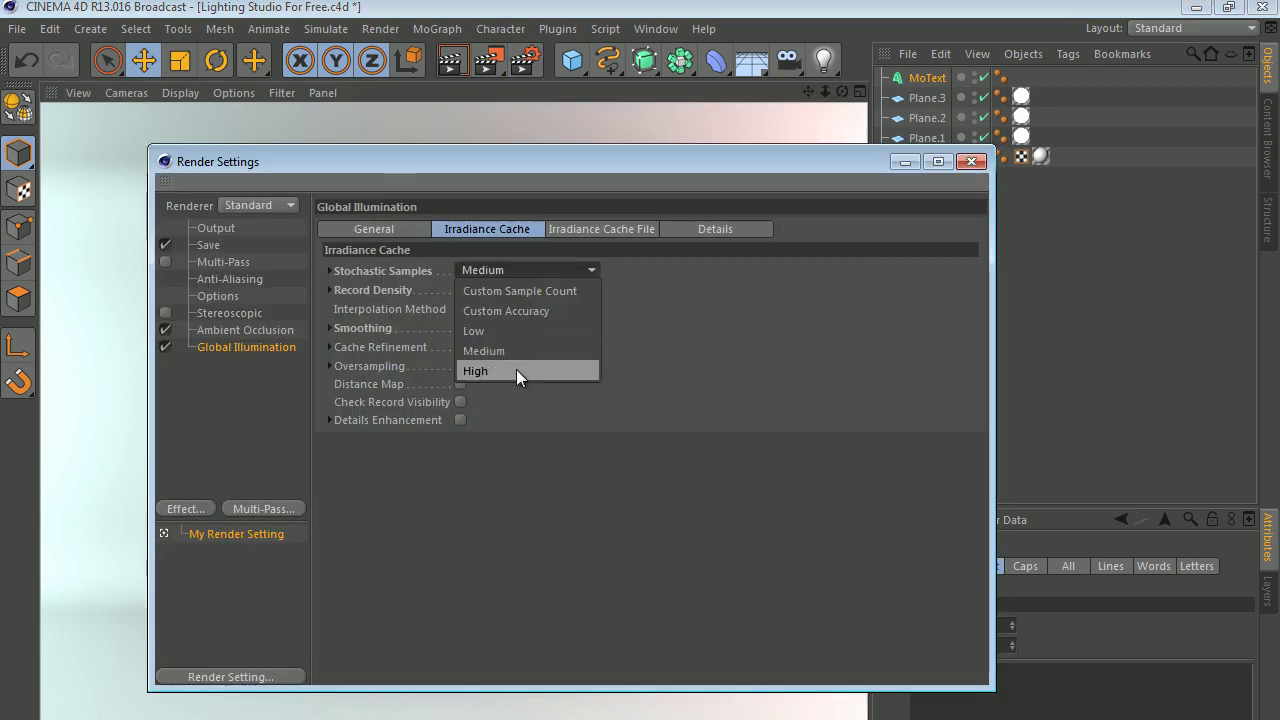
{"action": "left_click", "coordinate": [516, 369]}
{"action": "left_click", "coordinate": [510, 290]}
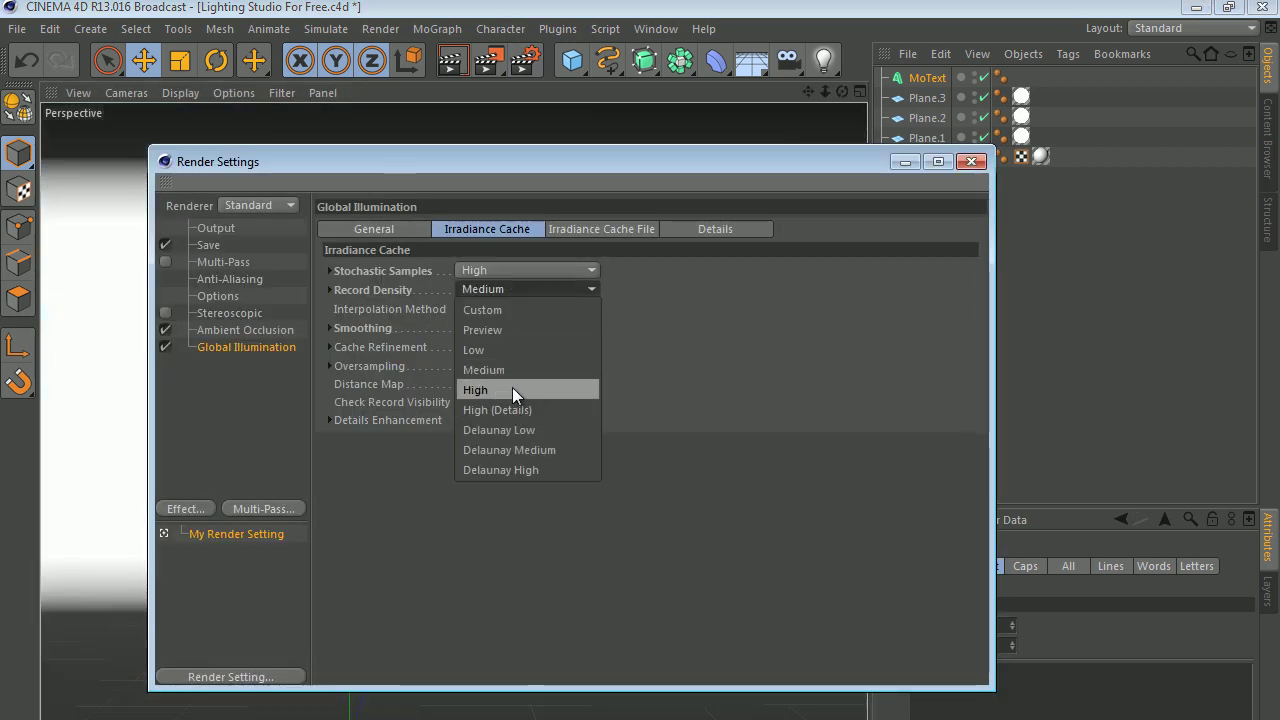
{"action": "left_click", "coordinate": [525, 410]}
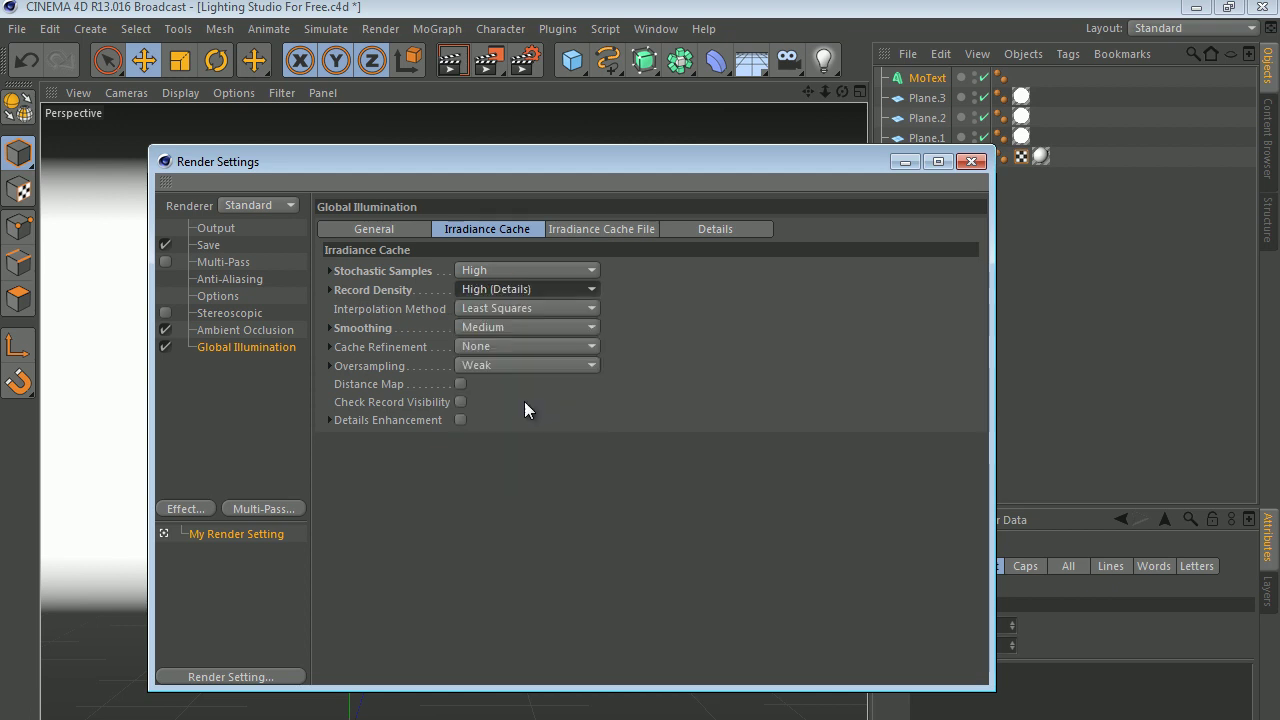
{"action": "left_click", "coordinate": [516, 332]}
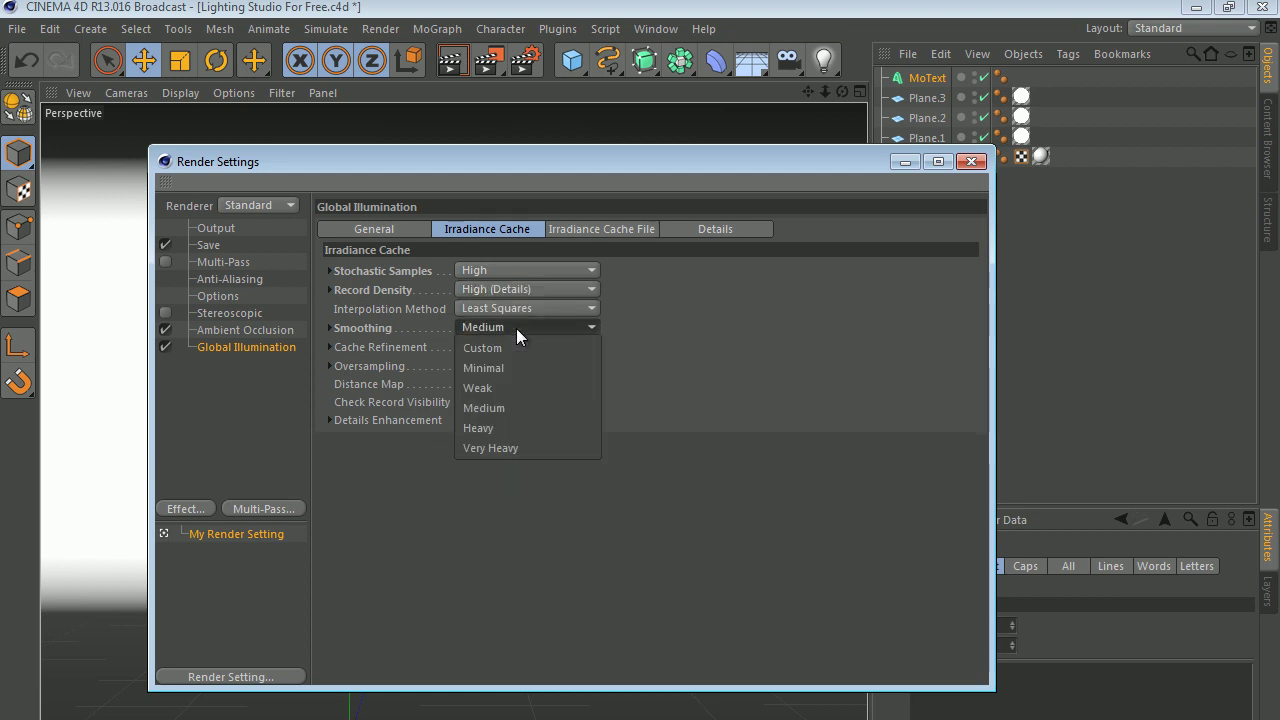
{"action": "left_click", "coordinate": [525, 430]}
{"action": "left_click", "coordinate": [970, 161]}
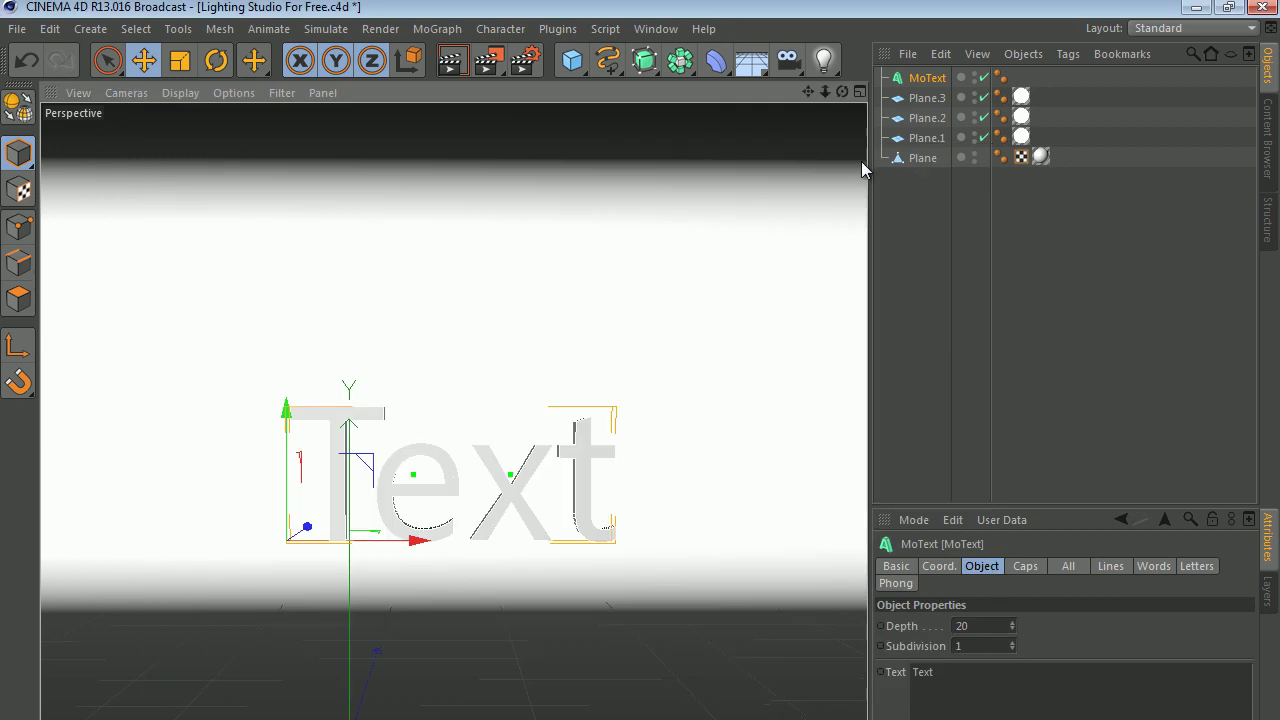
Render the R13 viewport of the Text scene using the High irradiance settings.
{"action": "left_click", "coordinate": [452, 62]}
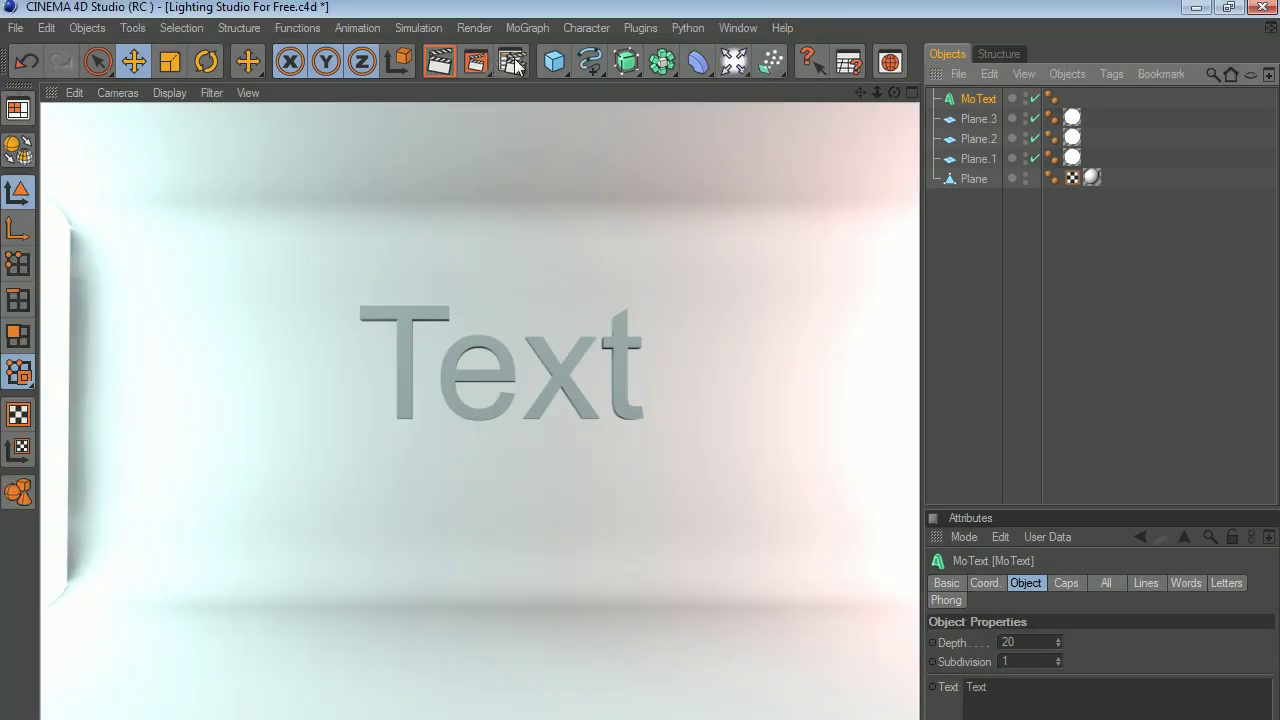
In R12, set Stochastic Samples High, Record Density High (Details), Smoothing and Oversampling Heavy.
{"action": "left_click", "coordinate": [512, 62]}
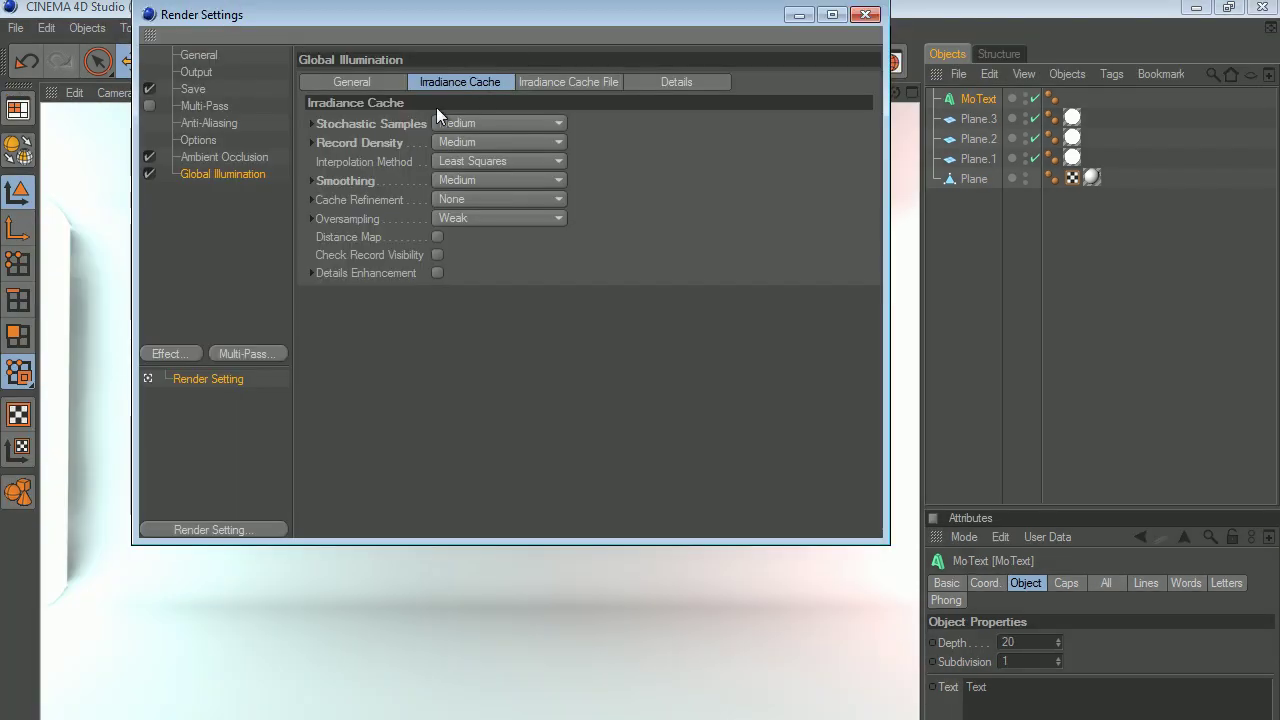
{"action": "left_click", "coordinate": [483, 123]}
{"action": "left_click", "coordinate": [472, 219]}
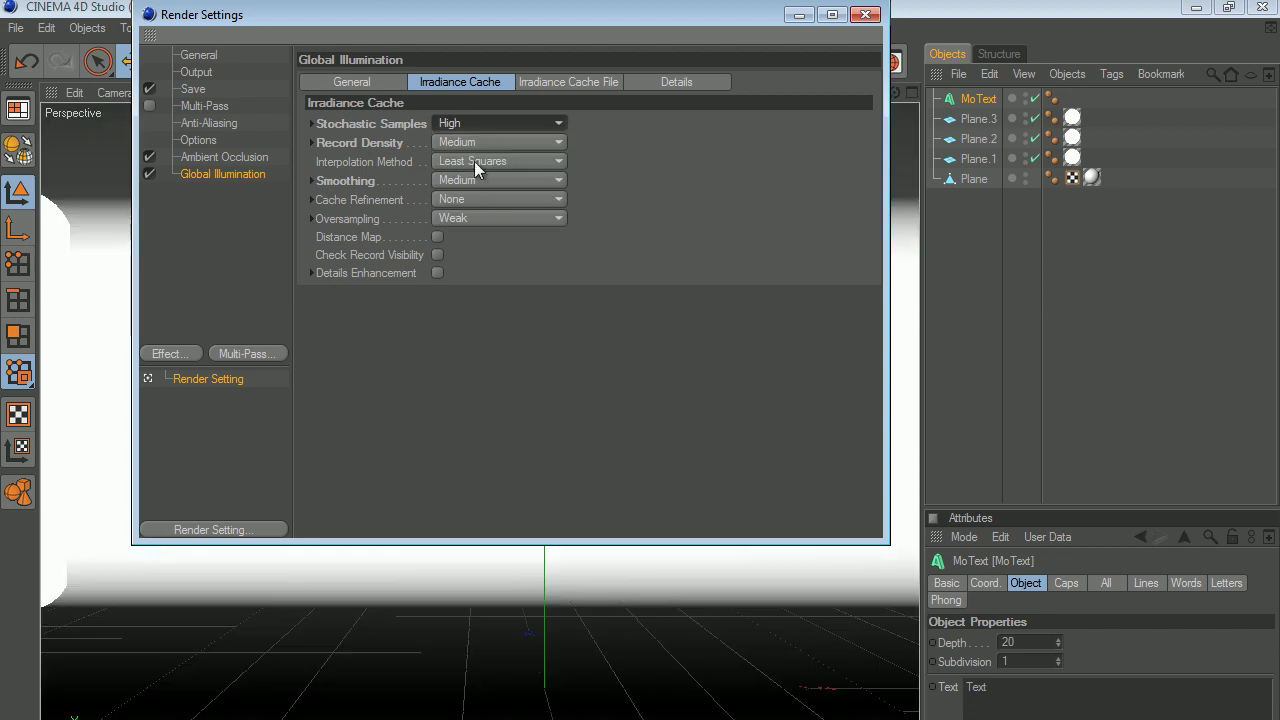
{"action": "left_click", "coordinate": [479, 140]}
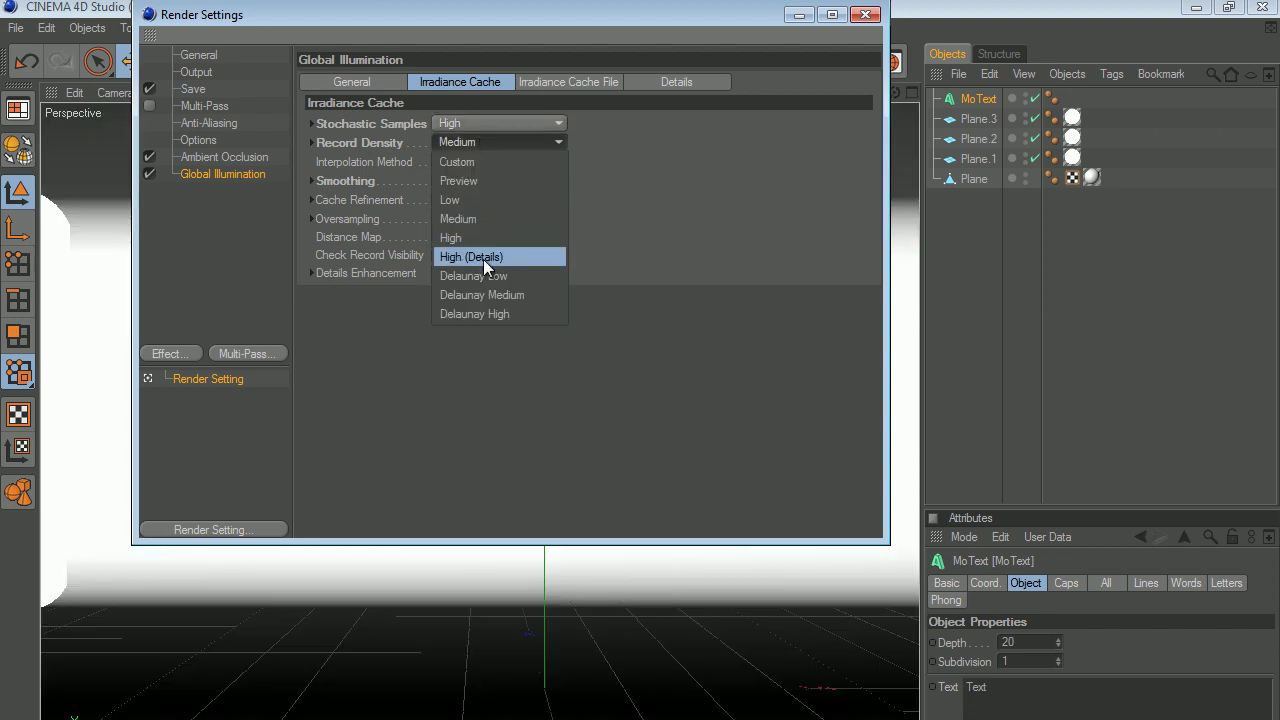
{"action": "left_click", "coordinate": [482, 257]}
{"action": "left_click", "coordinate": [482, 180]}
{"action": "left_click", "coordinate": [496, 277]}
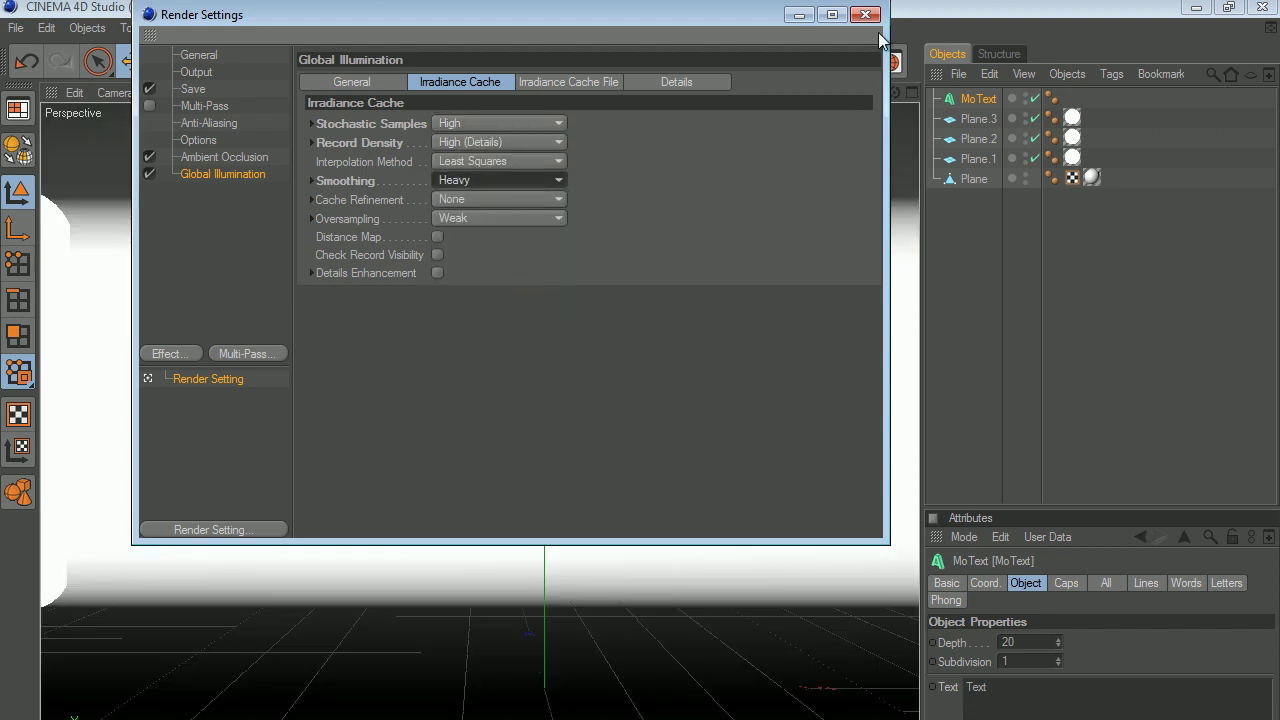
{"action": "left_click", "coordinate": [492, 218]}
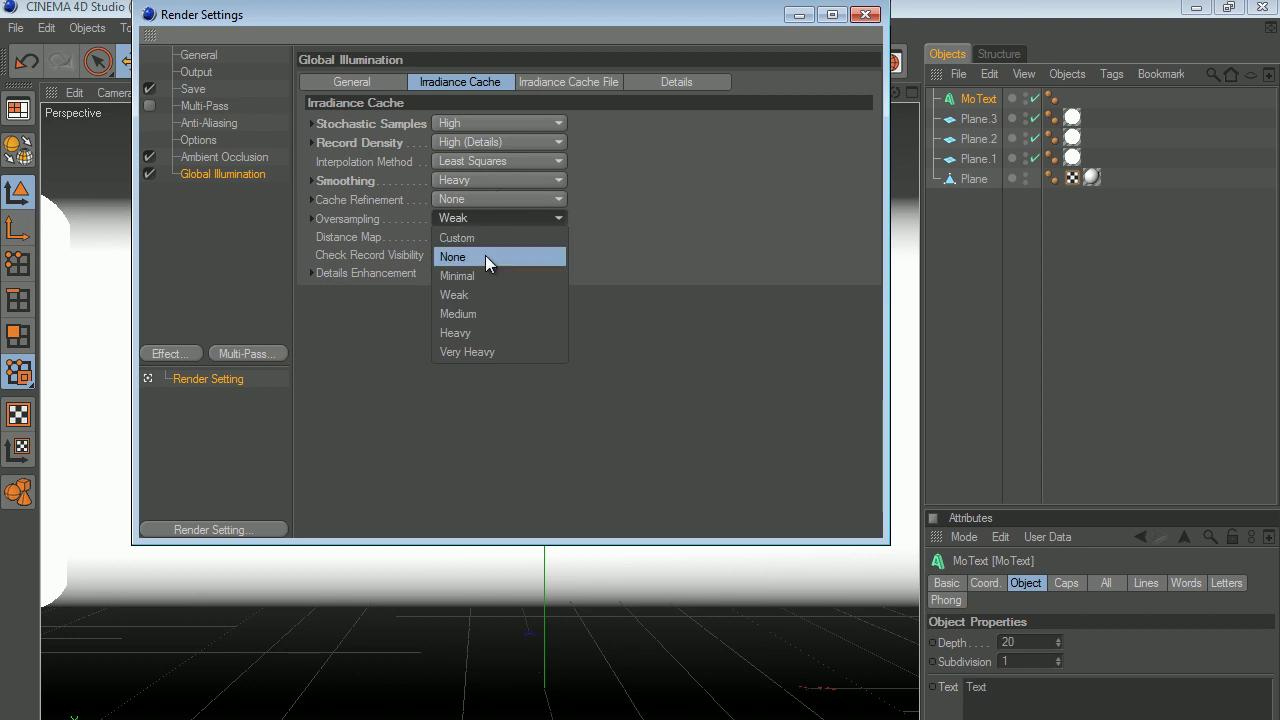
{"action": "left_click", "coordinate": [478, 333]}
Close Render Settings and render the R12 viewport with the High settings.
{"action": "left_click", "coordinate": [866, 16]}
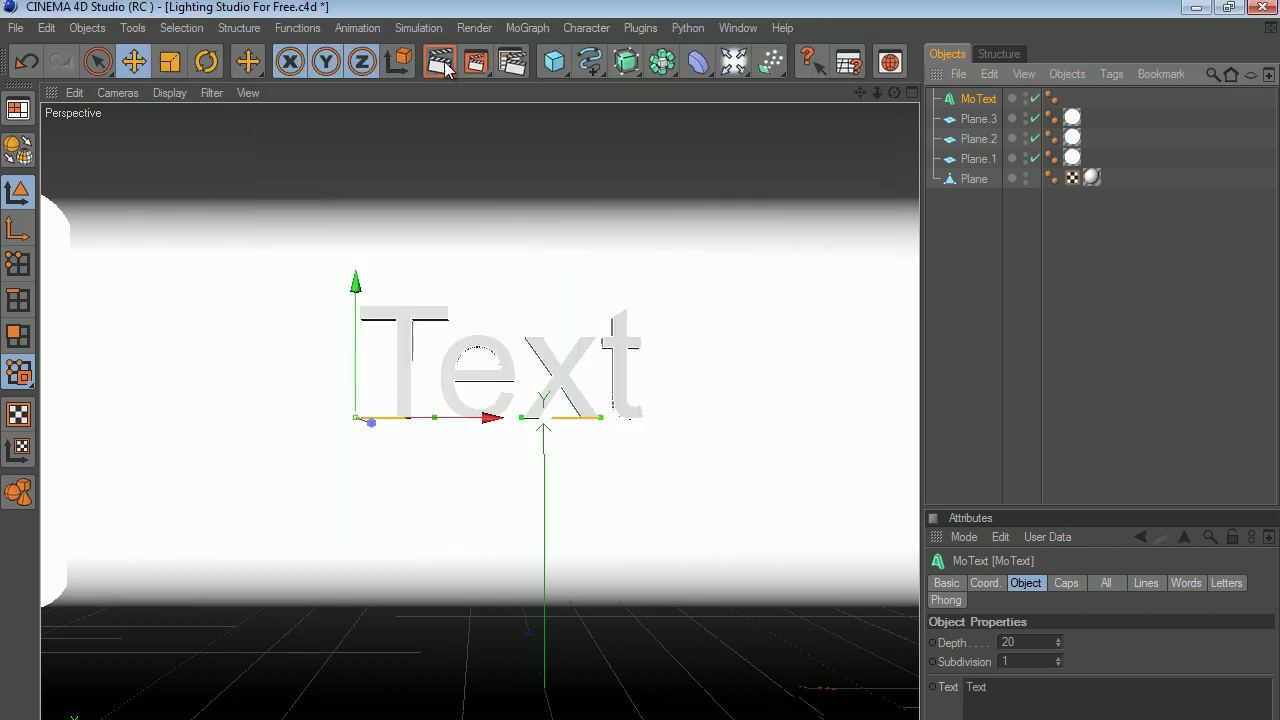
{"action": "left_click", "coordinate": [441, 75]}
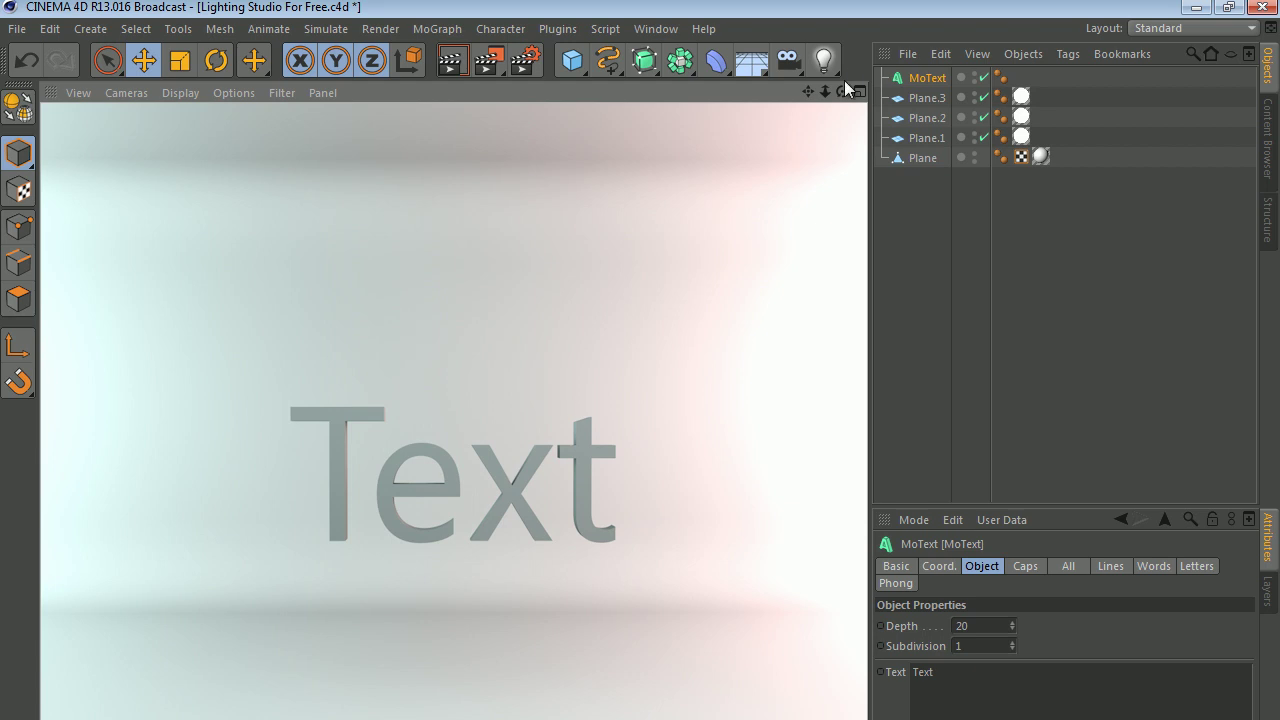
Dismiss the finished render to return to the editable Perspective view of MoText.
{"action": "left_click_drag", "start_coordinate": [840, 92], "coordinate": [643, 497]}
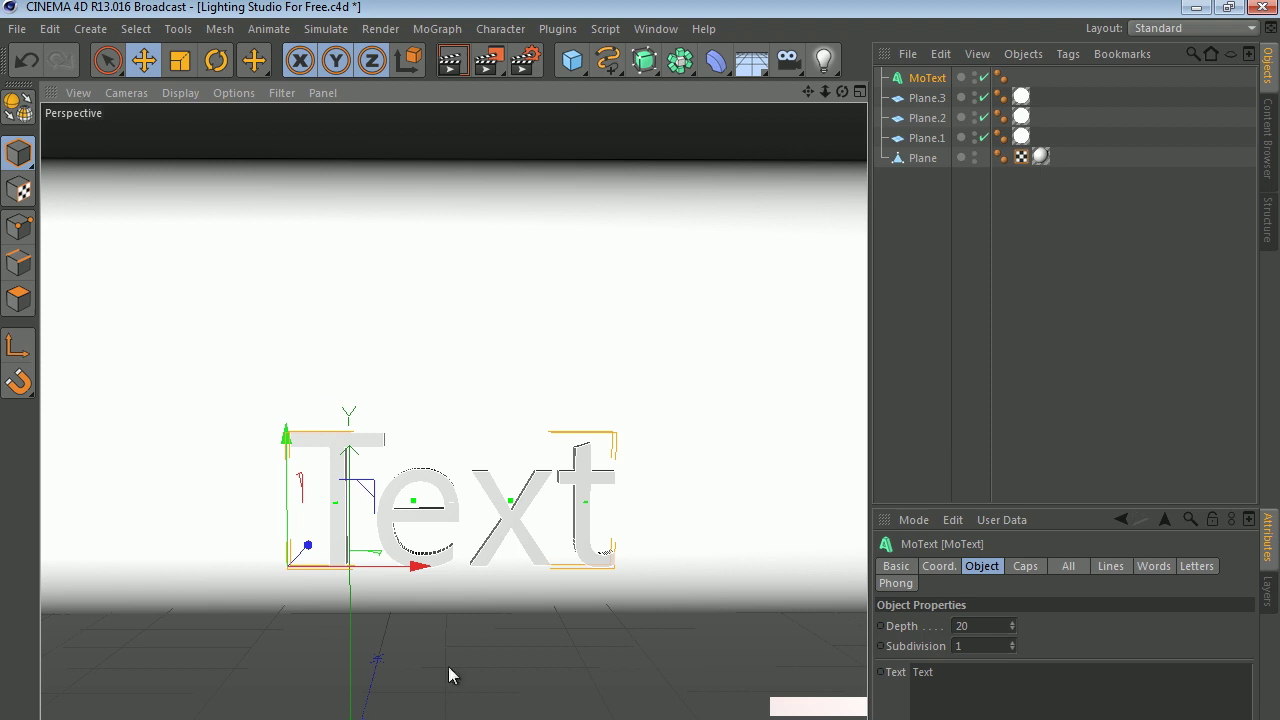